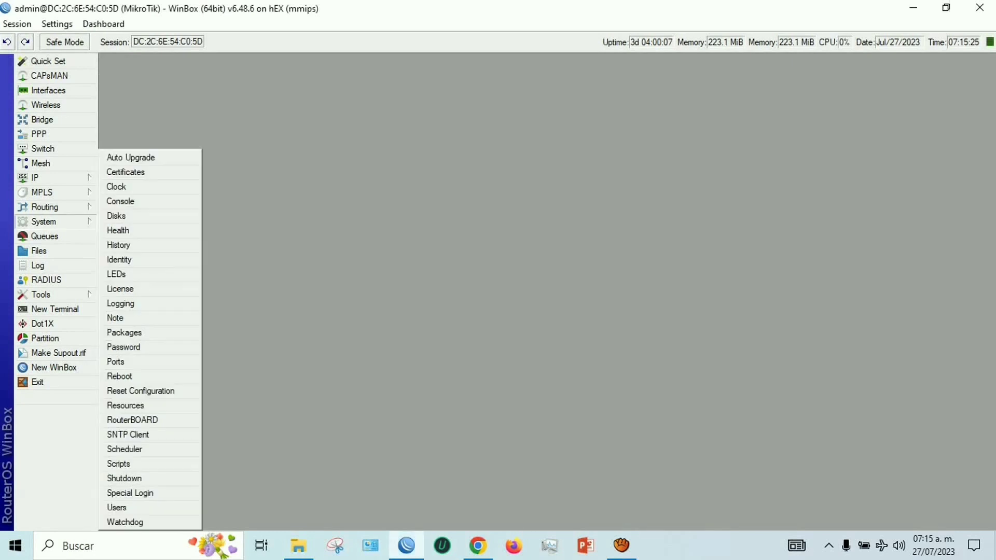
In the scheduler, disable the Guarda-el-Tiempo-Restante-Inverso entry and enable the Tiempo-de-Actividad and Guarda-el-Tiempo-Restante entries.
{"action": "left_click", "coordinate": [124, 449]}
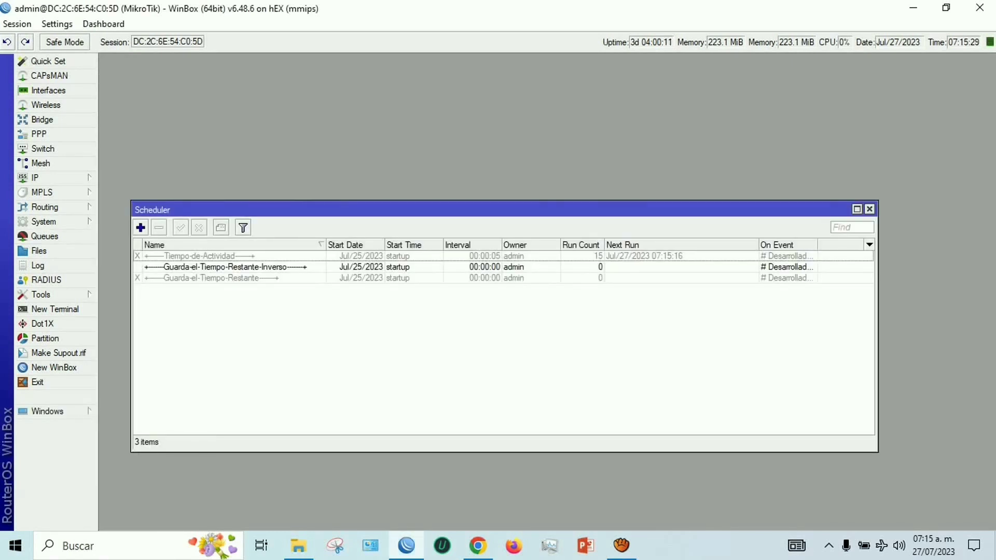
{"action": "left_click", "coordinate": [225, 266]}
{"action": "left_click", "coordinate": [199, 228]}
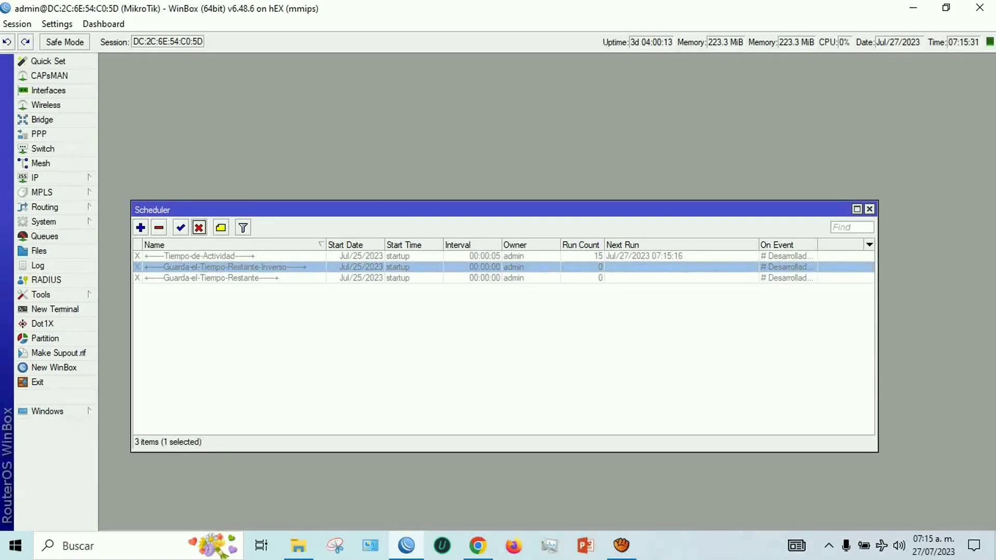
{"action": "left_click", "coordinate": [200, 256]}
{"action": "left_click", "coordinate": [180, 227]}
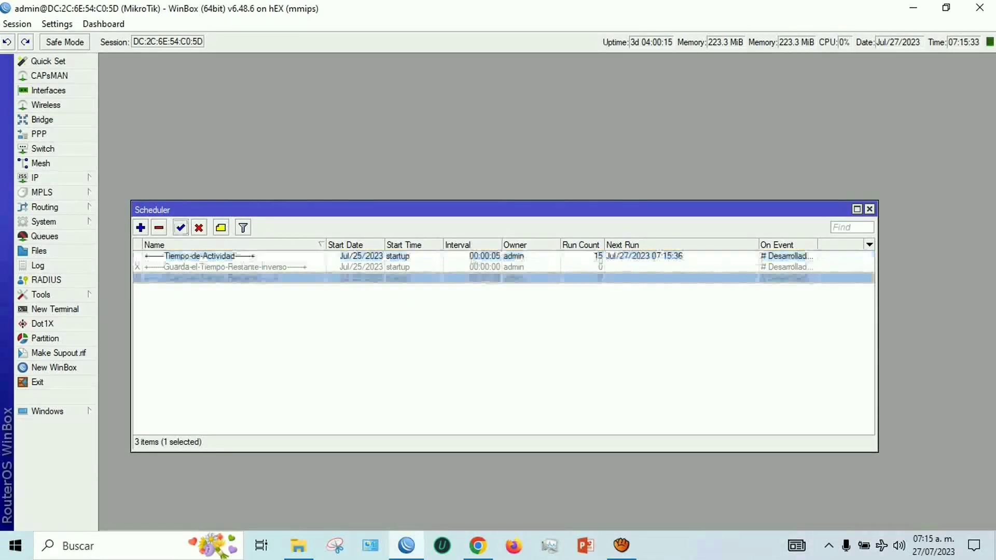
{"action": "left_click", "coordinate": [207, 277]}
{"action": "left_click", "coordinate": [181, 228]}
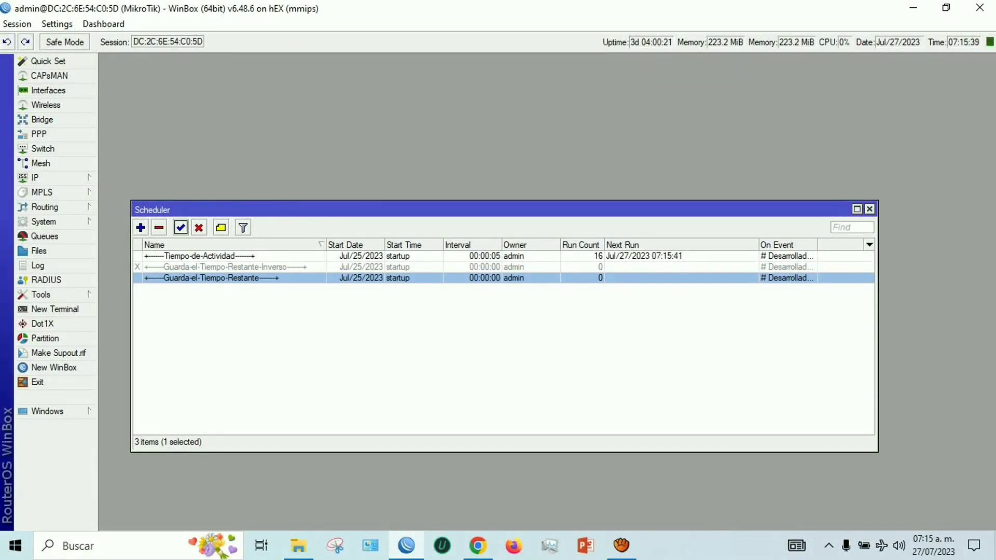
Review the settings and event script of the Tiempo-de-Actividad schedule, then close the scheduler.
{"action": "double_click", "coordinate": [200, 256]}
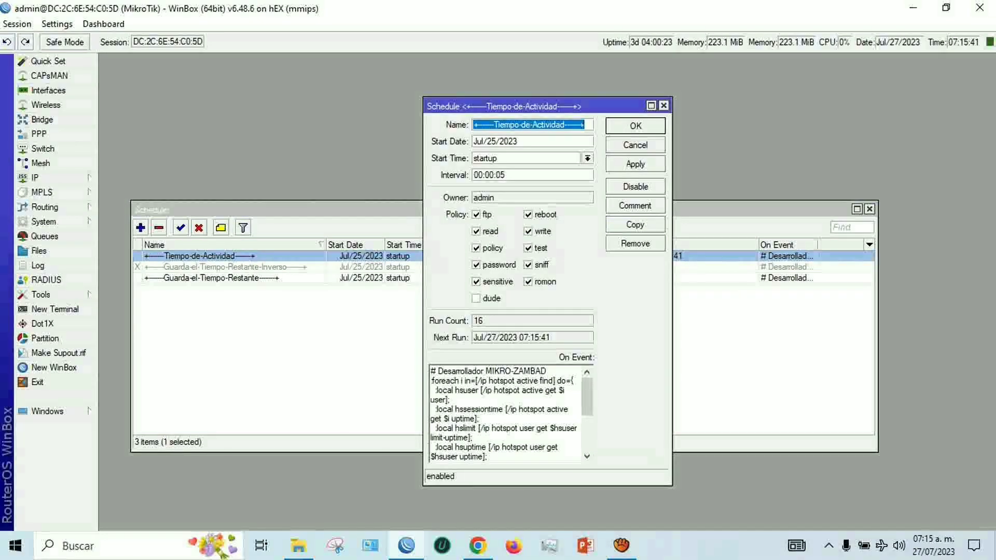
{"action": "left_click", "coordinate": [663, 106]}
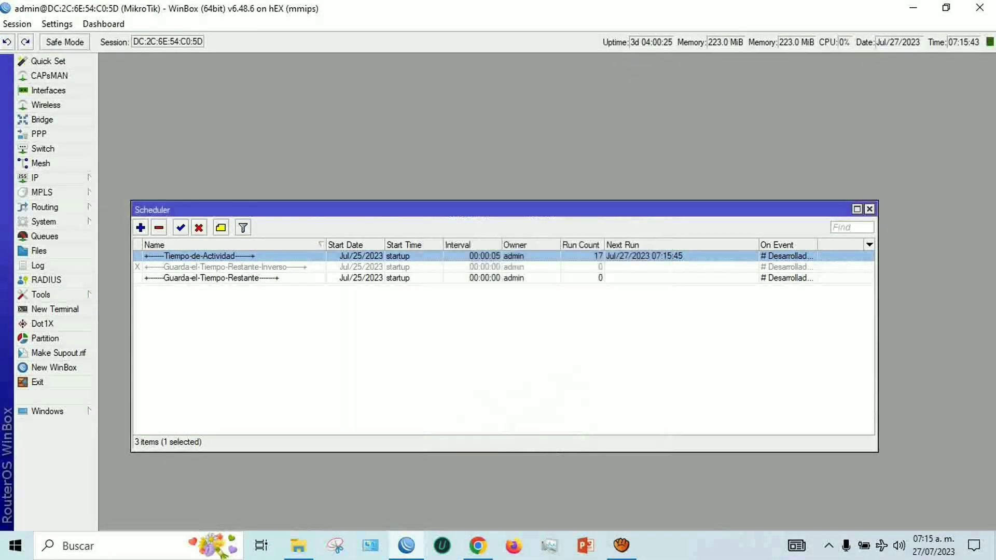
{"action": "left_click", "coordinate": [869, 209]}
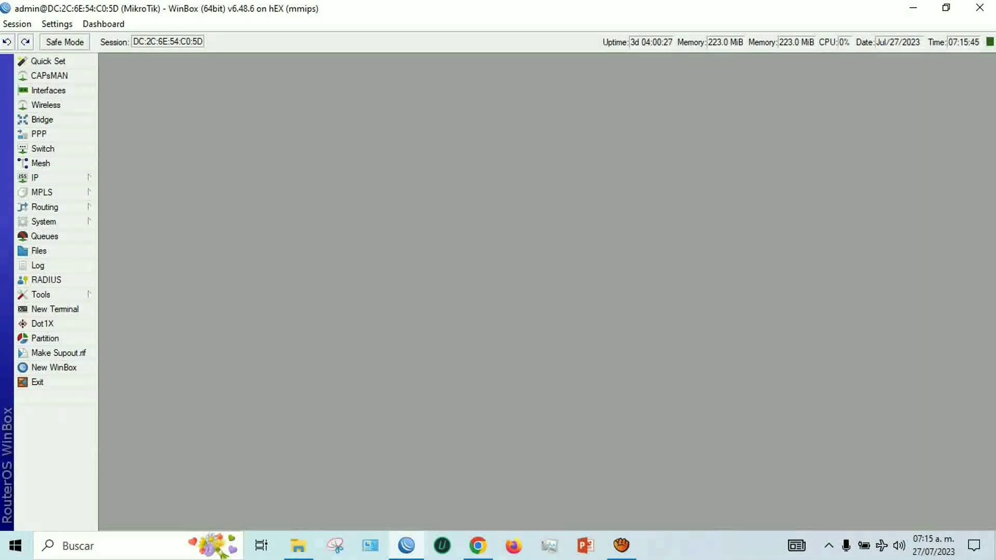
Create a hotspot user with the default general settings and an uptime limit of 00:06:00.
{"action": "left_click", "coordinate": [47, 177]}
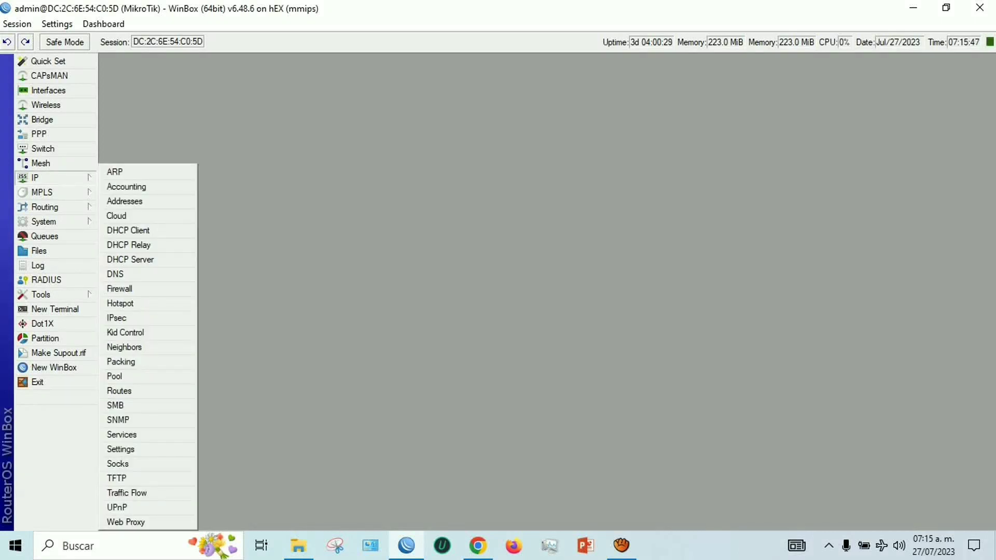
{"action": "left_click", "coordinate": [120, 304]}
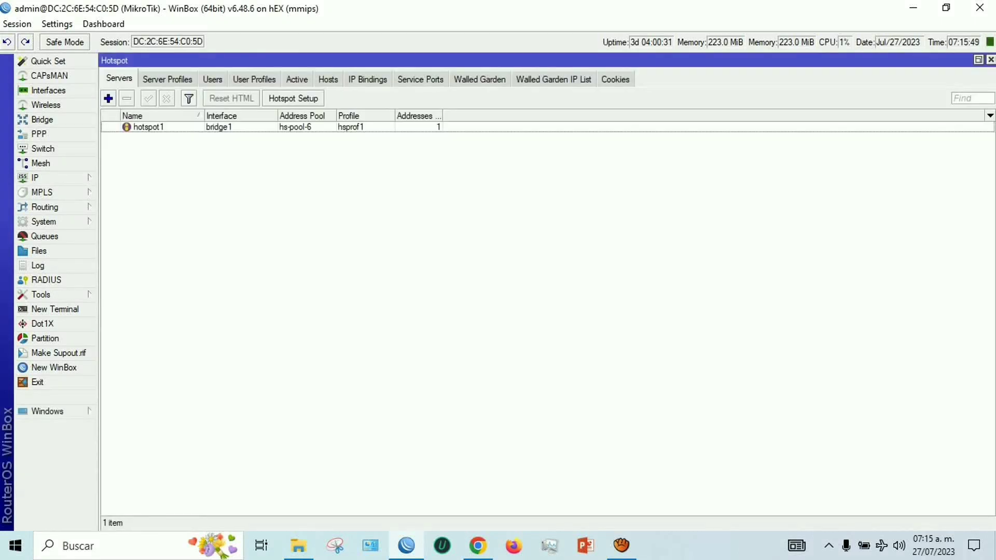
{"action": "left_click", "coordinate": [167, 79]}
{"action": "left_click", "coordinate": [212, 79]}
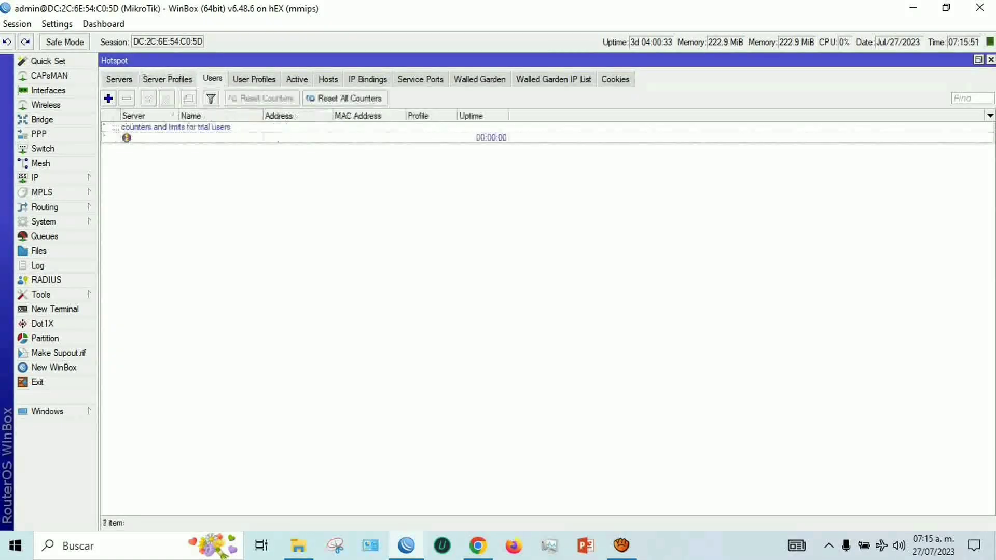
{"action": "left_click", "coordinate": [109, 98]}
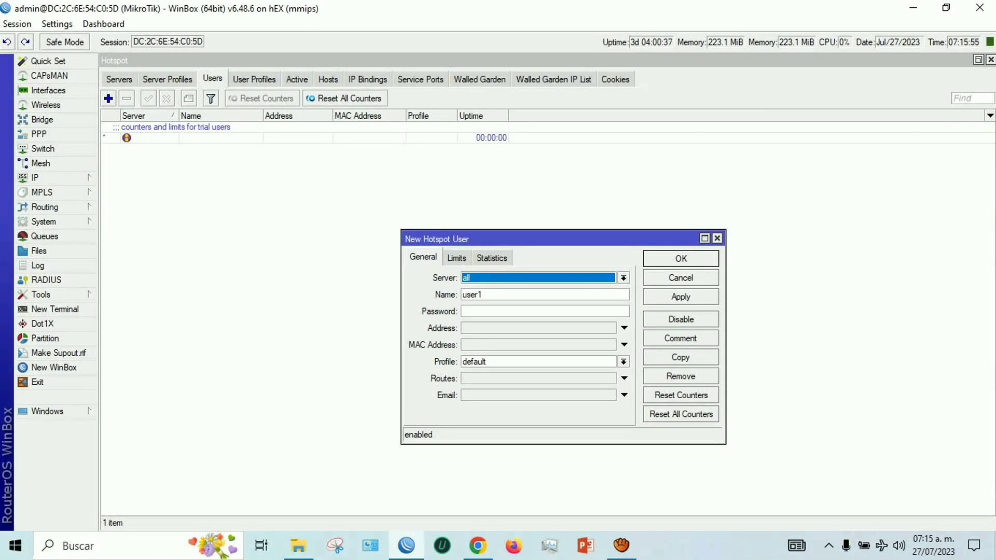
{"action": "left_click", "coordinate": [457, 258]}
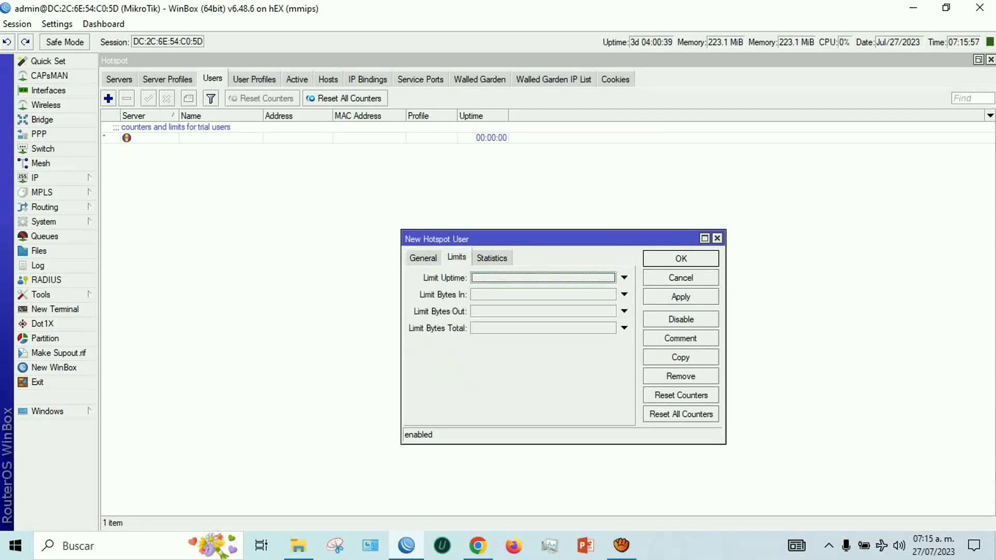
{"action": "left_click", "coordinate": [624, 278]}
{"action": "left_click", "coordinate": [489, 278]}
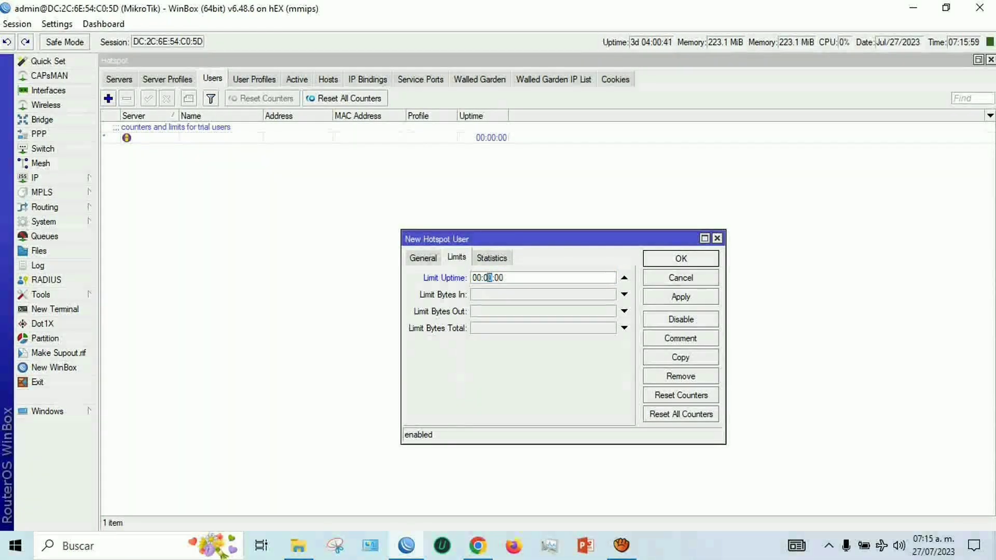
{"action": "type", "text": "6"}
{"action": "left_click", "coordinate": [680, 296]}
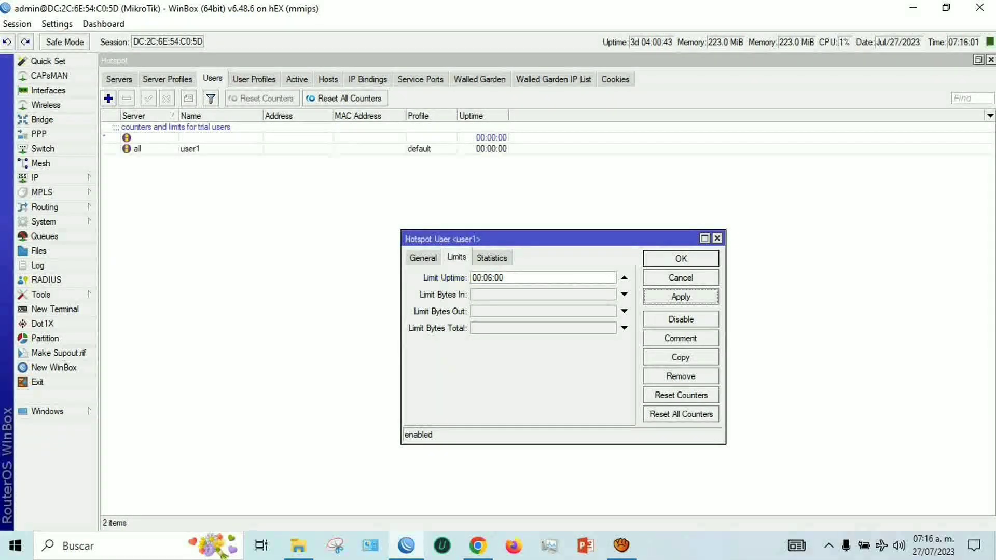
{"action": "left_click", "coordinate": [681, 258]}
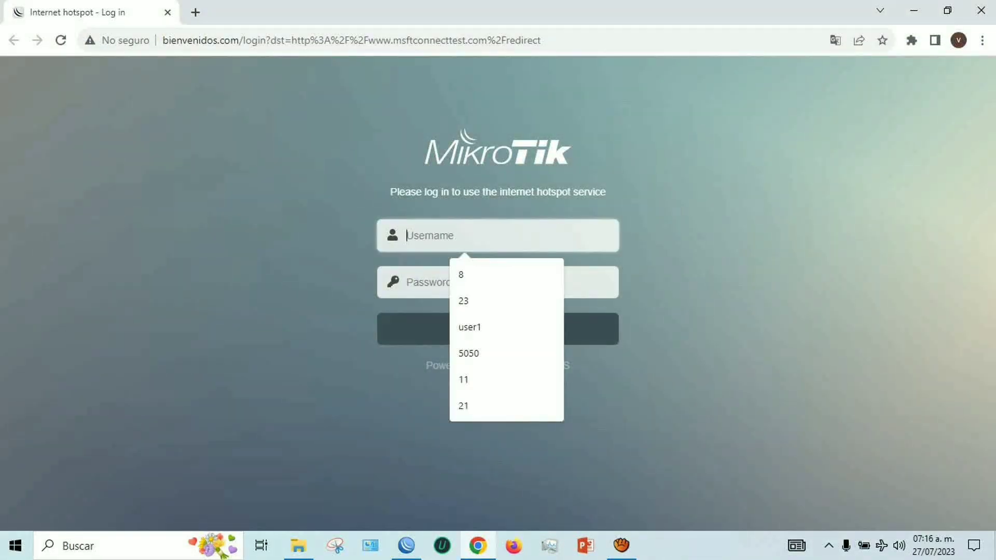
Log in to the hotspot page in Chrome as user1 without a password.
{"action": "type", "text": "user1"}
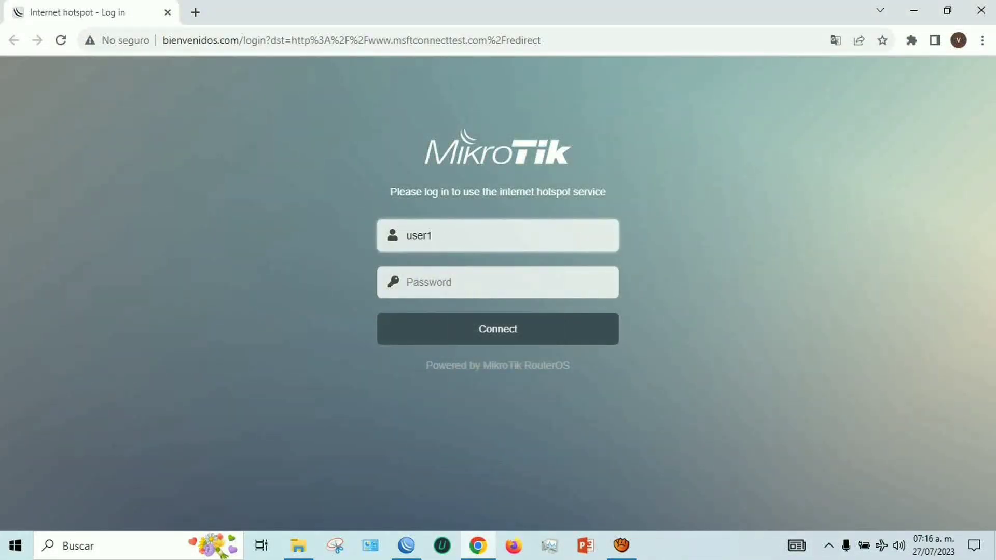
{"action": "key", "text": "Return"}
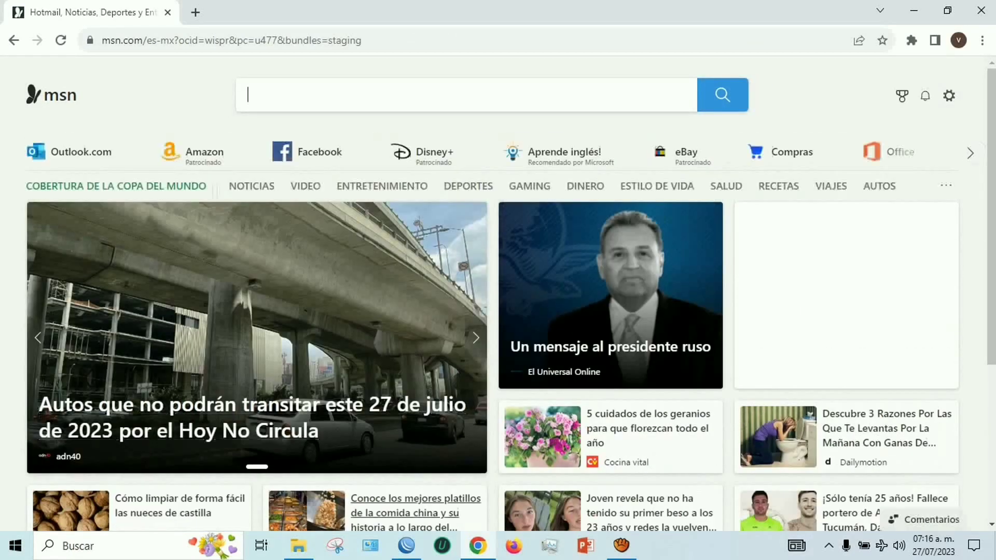
Switch back to WinBox and compare user1's active session times with the consumed-time comment in the hotspot users list.
{"action": "left_click", "coordinate": [406, 545]}
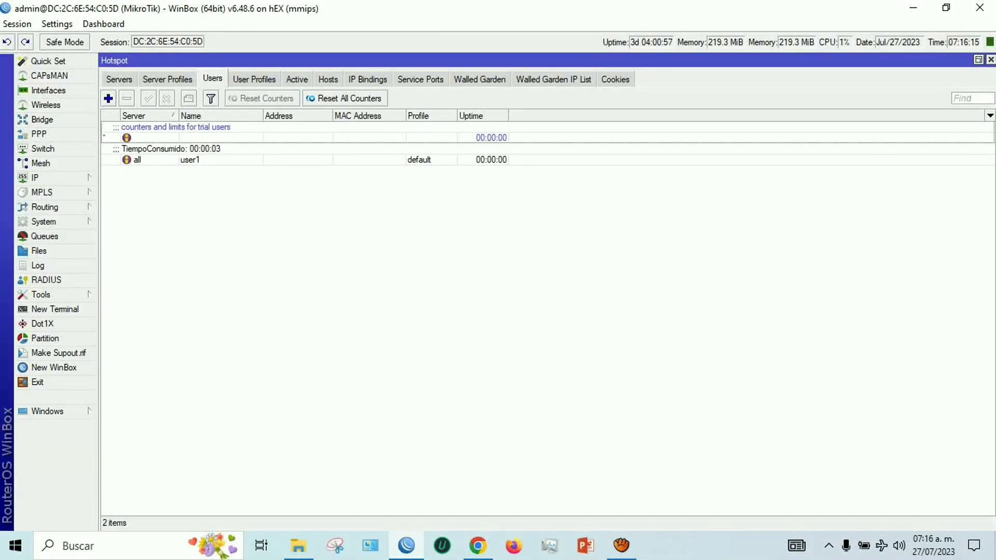
{"action": "left_click", "coordinate": [296, 78]}
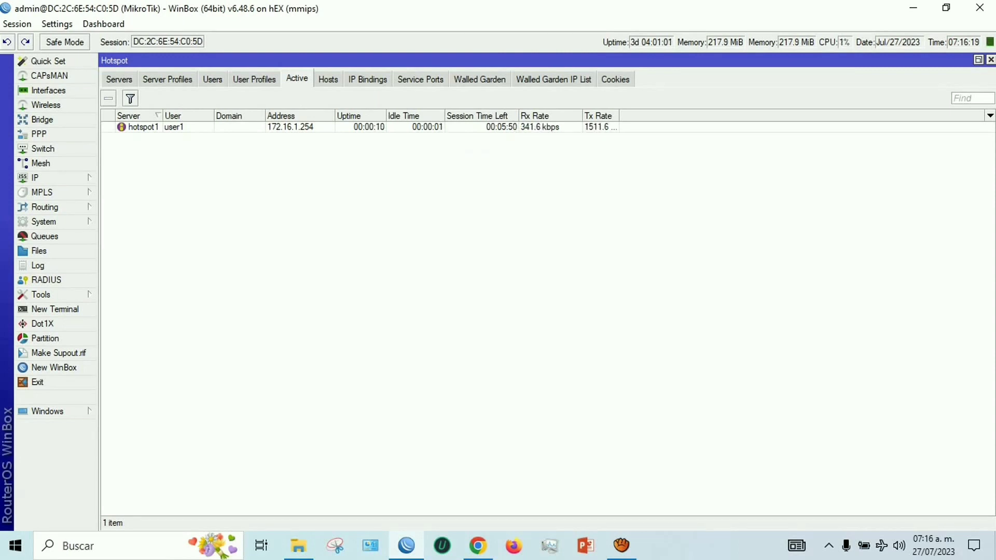
{"action": "left_click", "coordinate": [212, 79]}
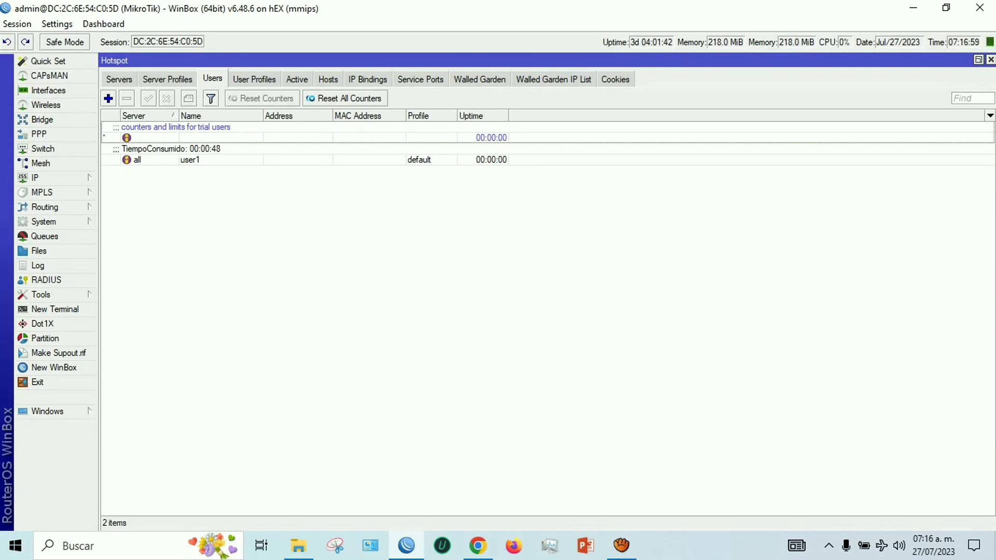
{"action": "left_click", "coordinate": [296, 79]}
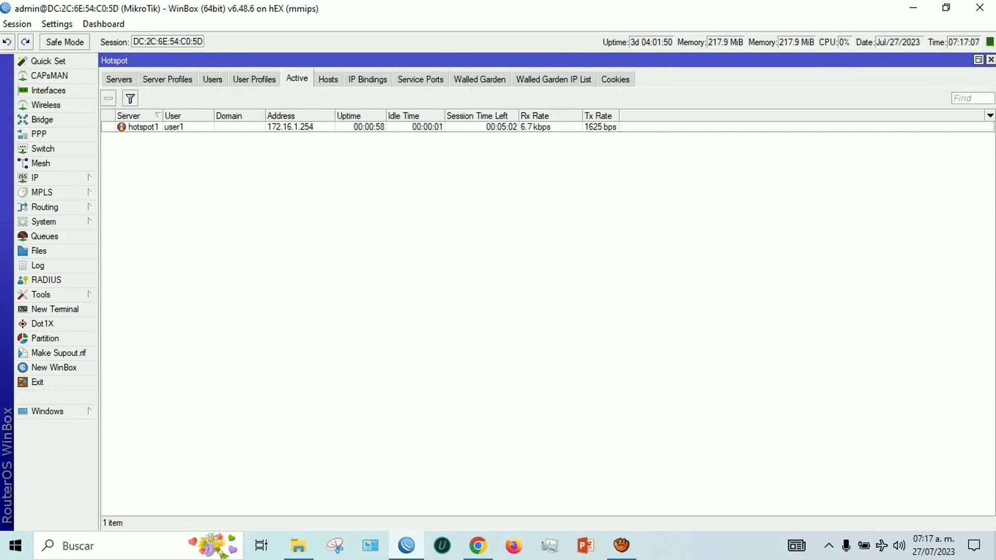
Add the Limit Uptime column to the hotspot users list.
{"action": "left_click", "coordinate": [212, 79]}
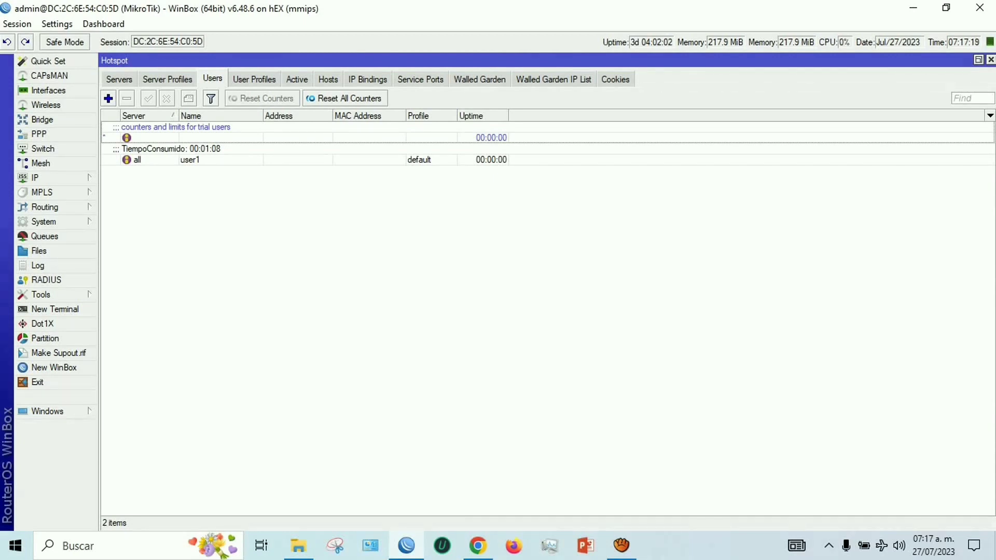
{"action": "right_click", "coordinate": [410, 242]}
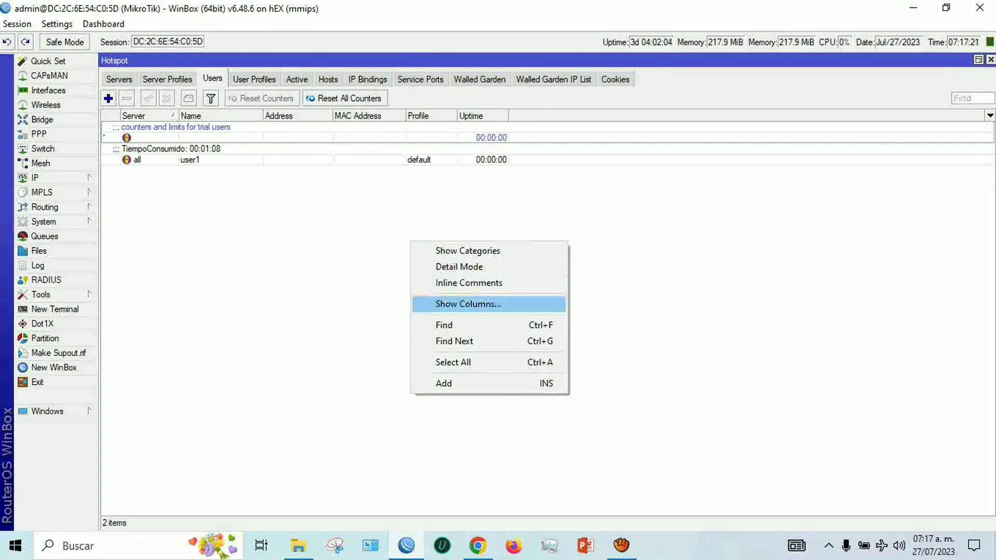
{"action": "left_click", "coordinate": [468, 304]}
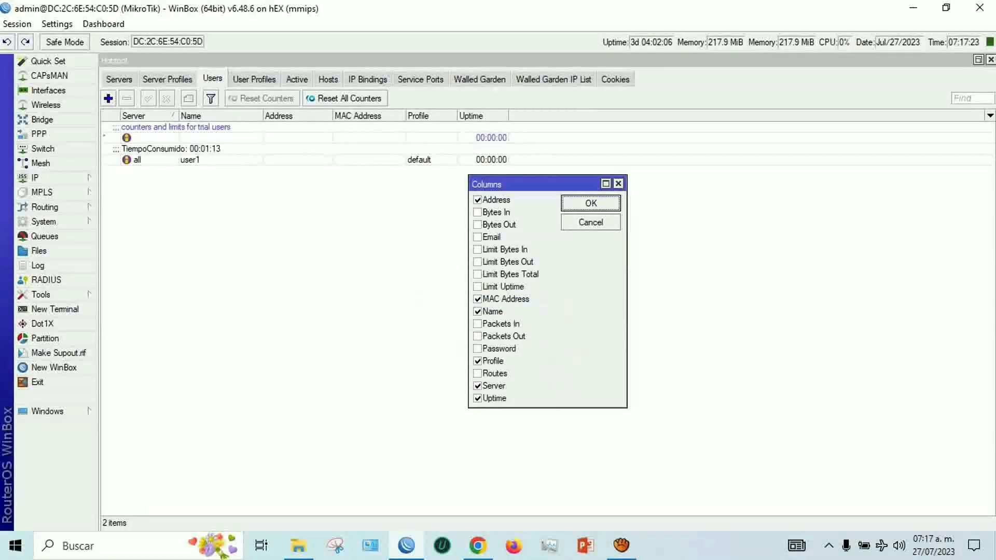
{"action": "left_click", "coordinate": [502, 287]}
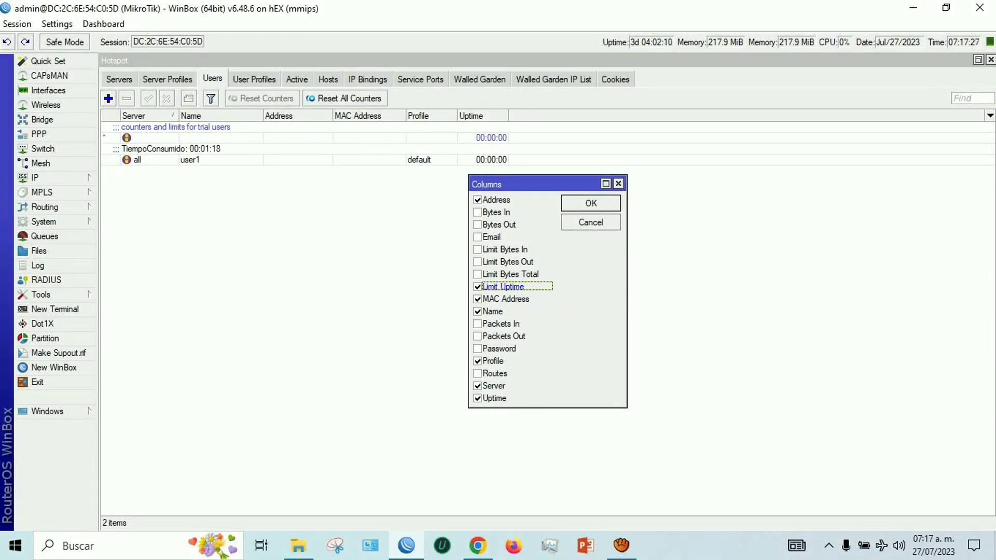
{"action": "left_click", "coordinate": [590, 203]}
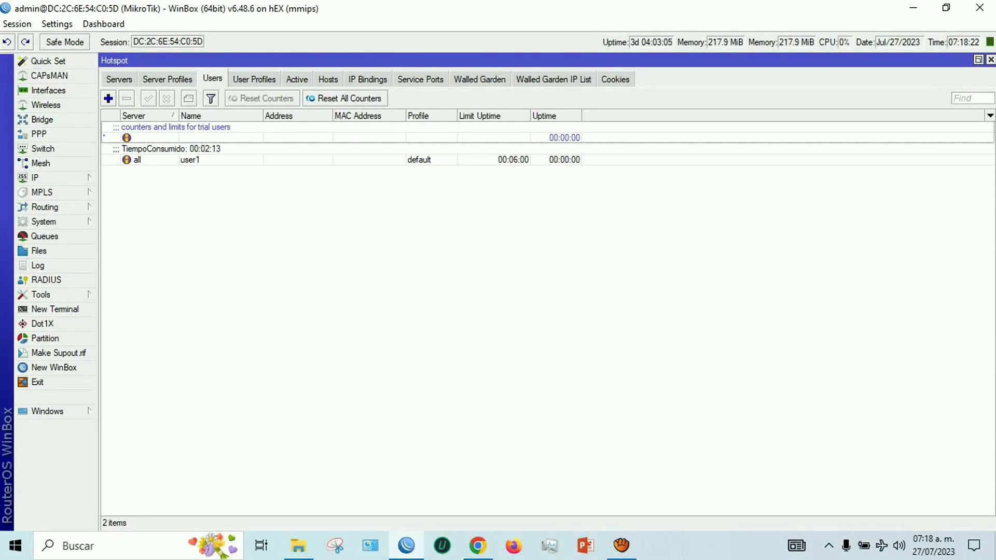
Check user1's session time left among the active hotspot sessions and return to the users list.
{"action": "left_click", "coordinate": [296, 79]}
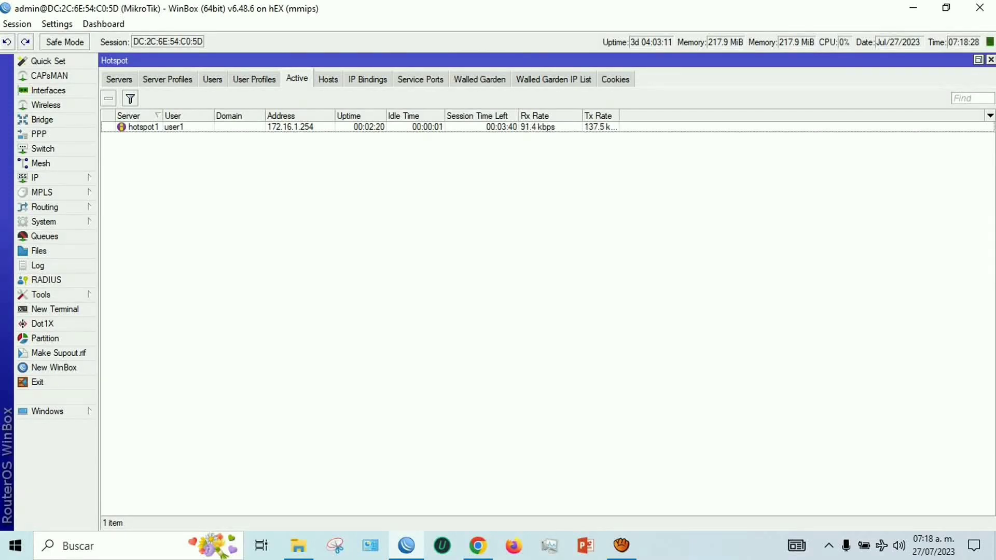
{"action": "left_click", "coordinate": [212, 79]}
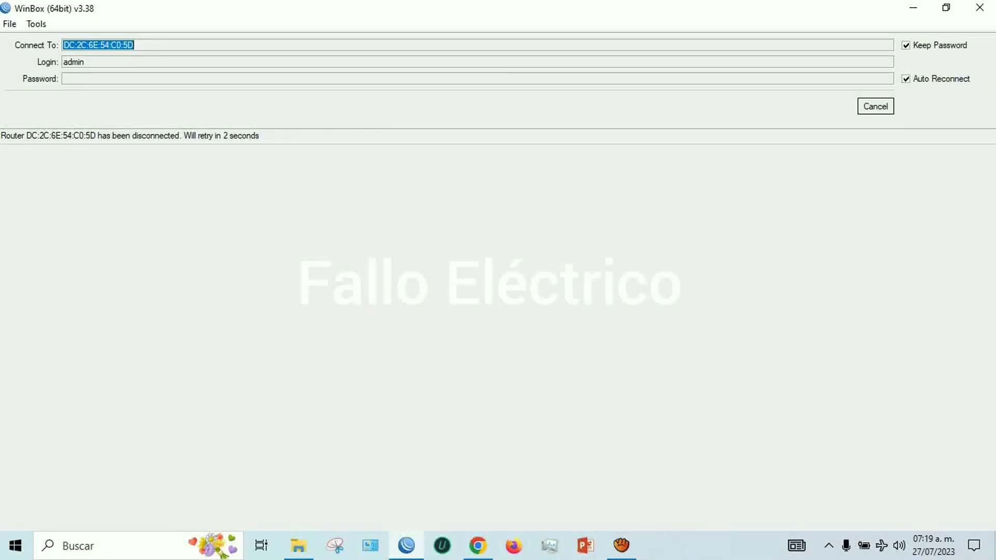
Reconnect to the MikroTik router as admin after the simulated power failure.
{"action": "key", "text": "XF86MonBrightnessUp"}
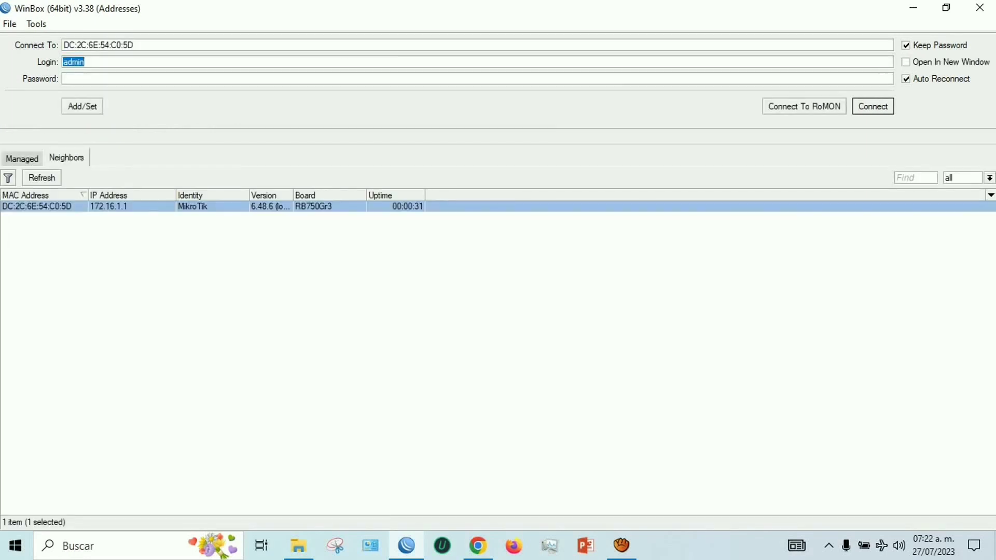
{"action": "key", "text": "Return"}
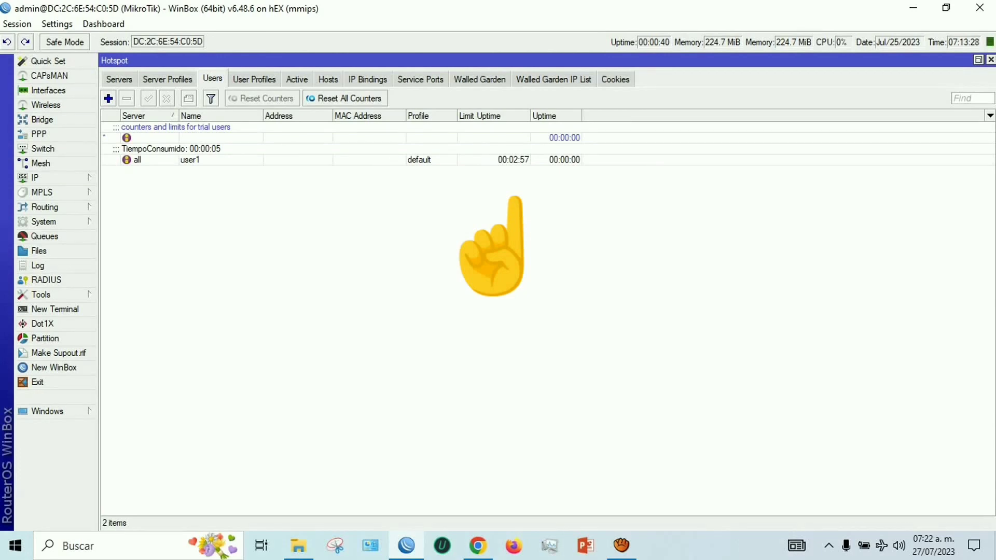
Compare user1's session time left after the restart with the uptime limit and consumed-time comment in the users list.
{"action": "left_click", "coordinate": [296, 79]}
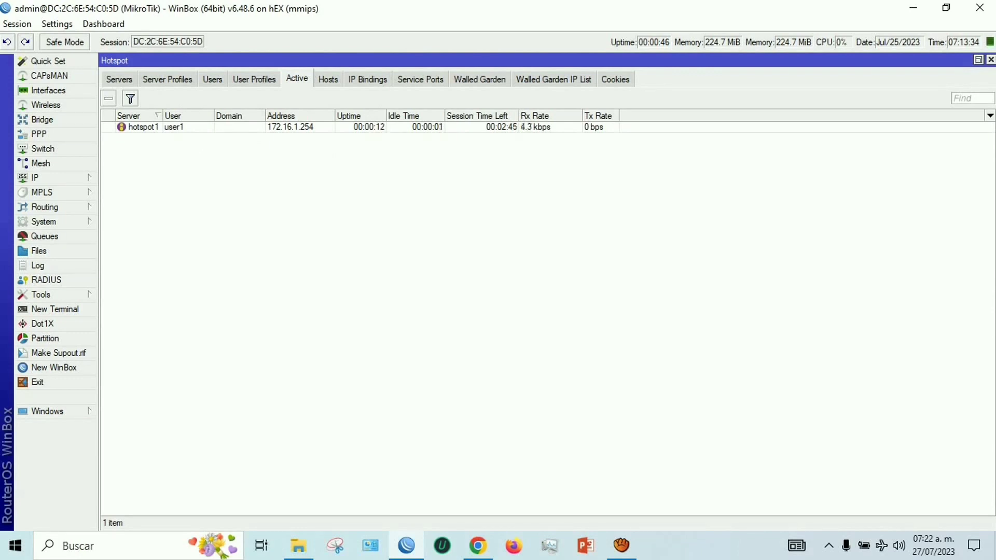
{"action": "left_click", "coordinate": [212, 78]}
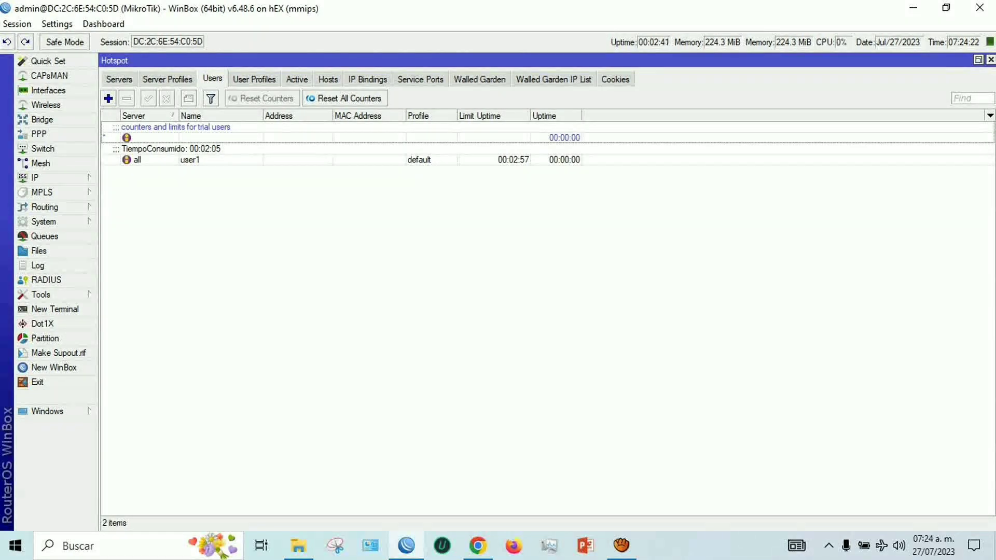
{"action": "left_click", "coordinate": [296, 78]}
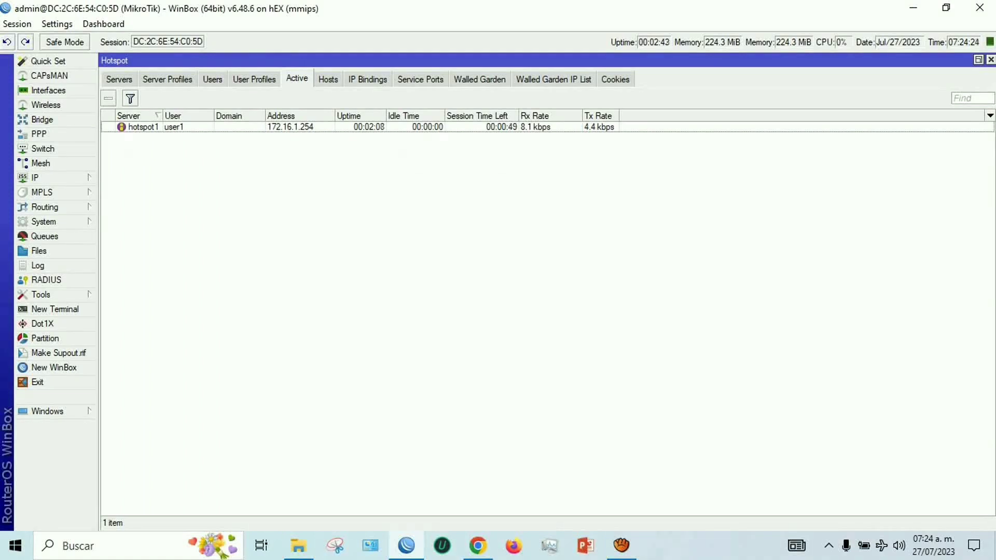